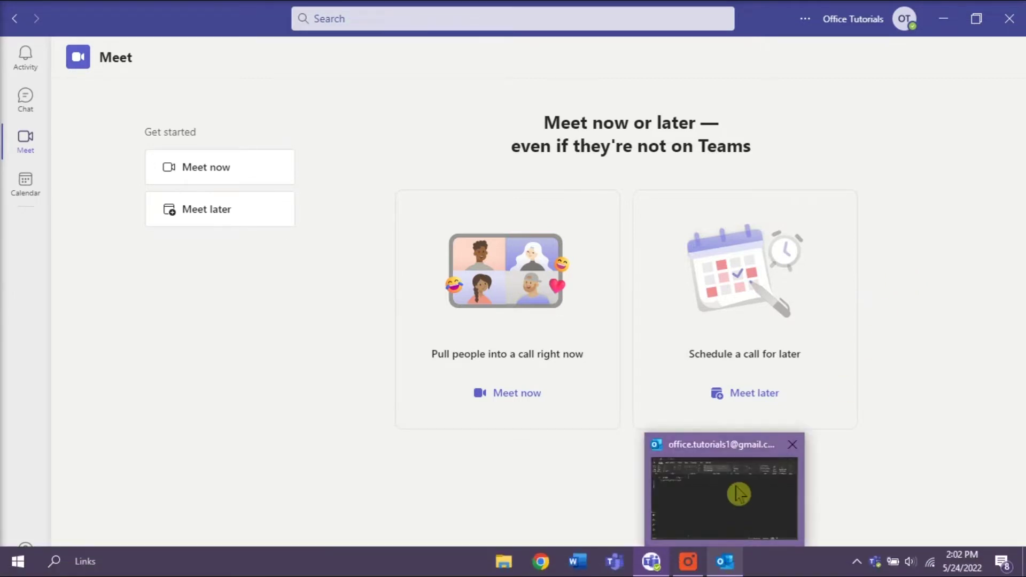
Bring the Outlook mailbox forward from the taskbar and show the Developer ribbon tools
left_click(738, 495)
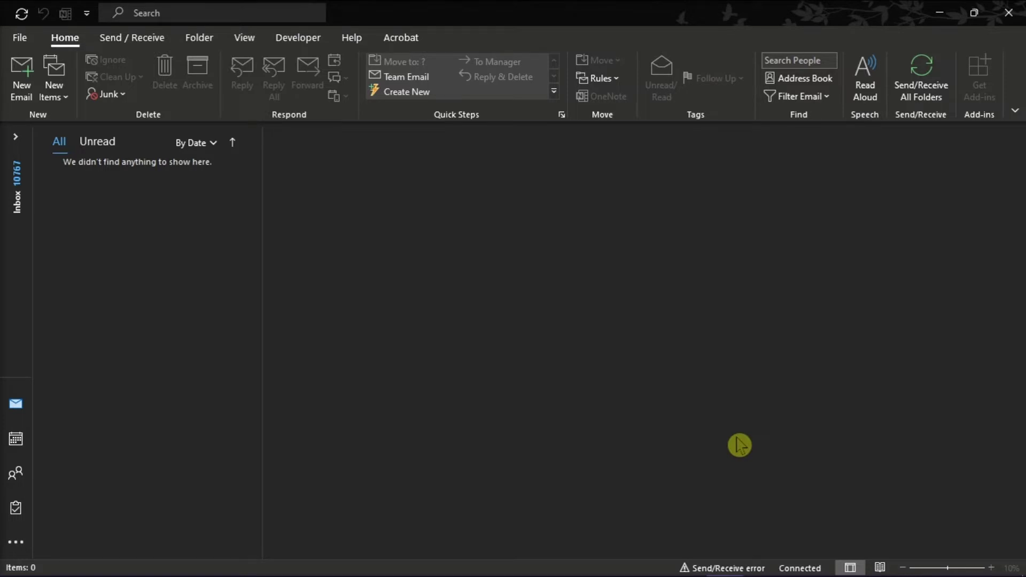
left_click(298, 38)
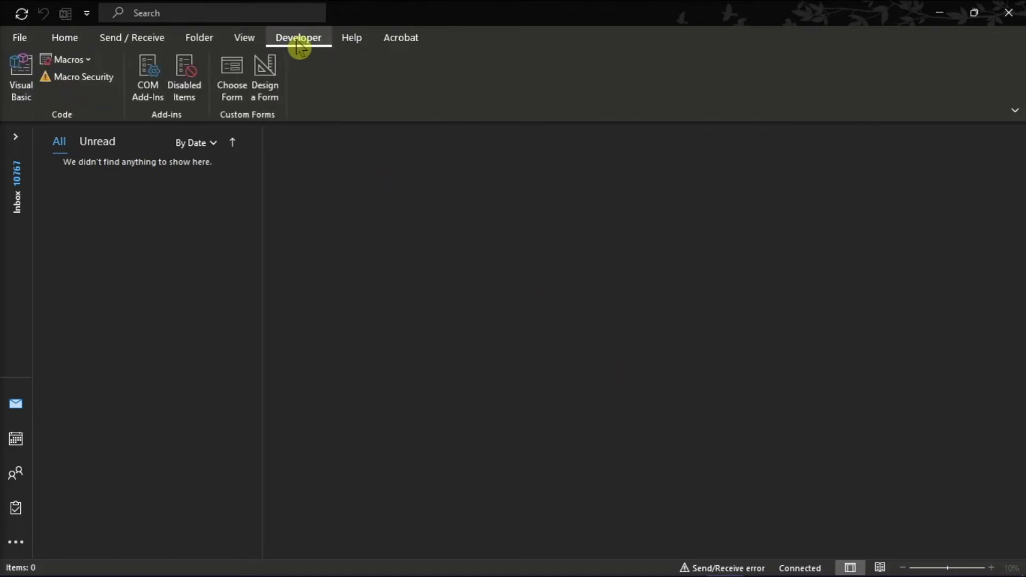
Enable the Microsoft Teams Meeting Add-in for Microsoft Office under COM Add-ins
left_click(149, 77)
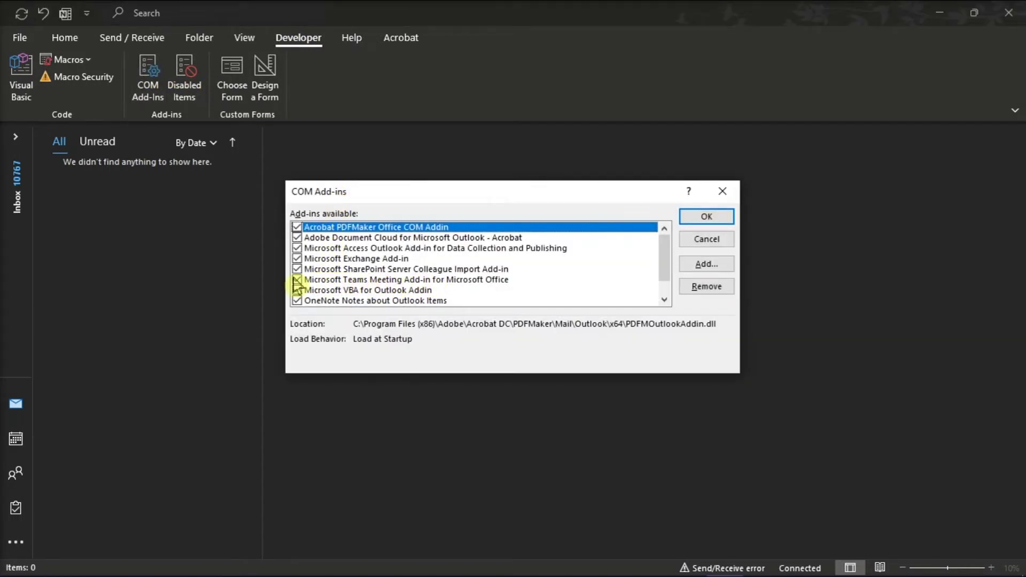
left_click(295, 281)
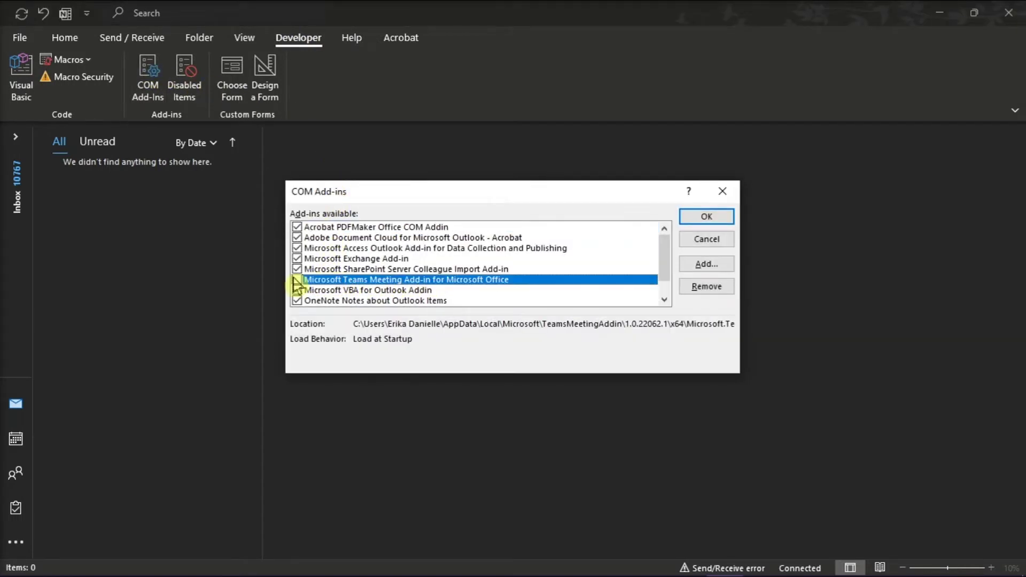
left_click(706, 221)
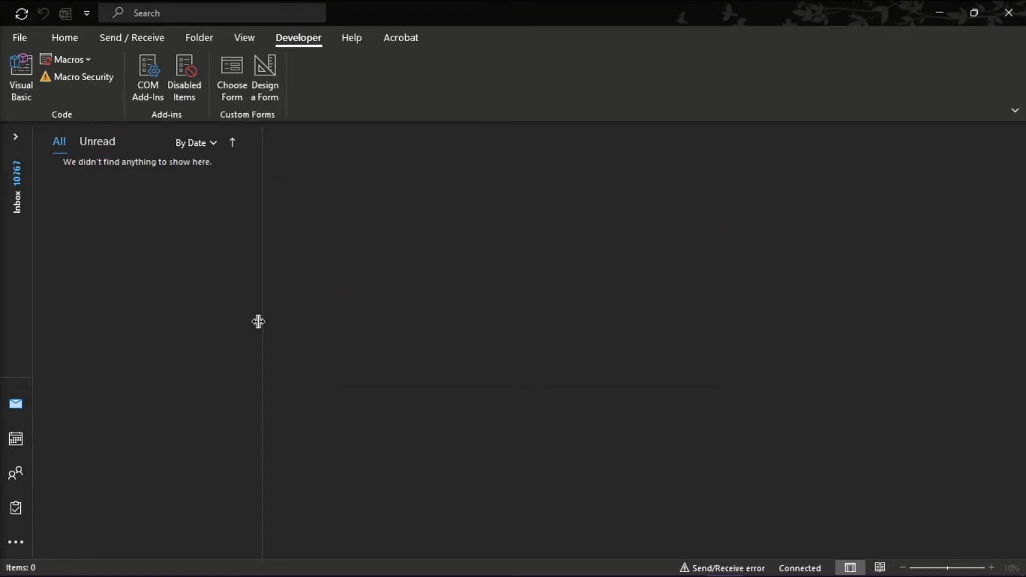
left_click(15, 438)
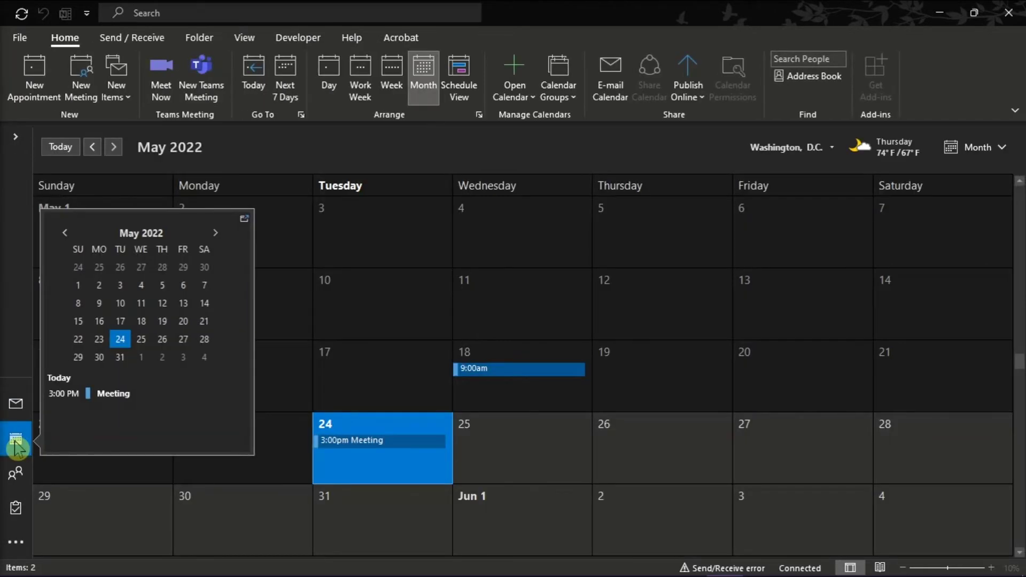
Open the 3:00 PM Meeting on May 24 and convert it to a Teams meeting
left_click(361, 441)
double_click(361, 441)
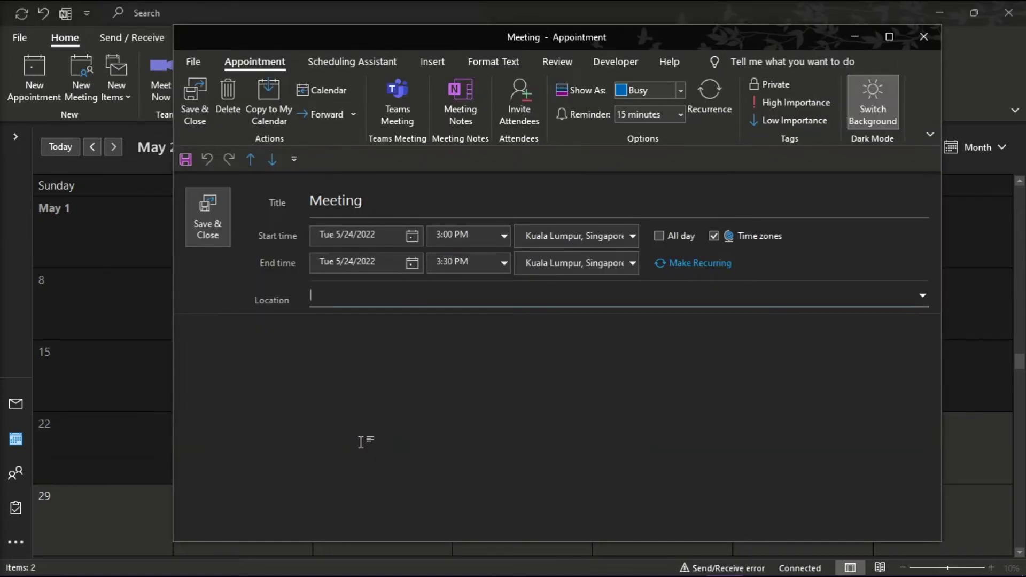
left_click(397, 112)
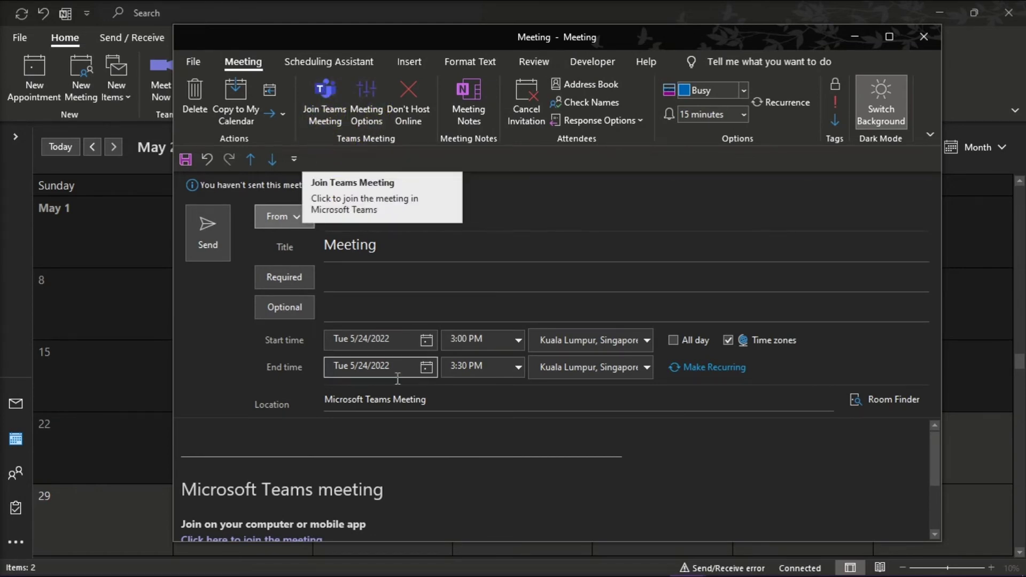
scroll(332, 461, "down", 1)
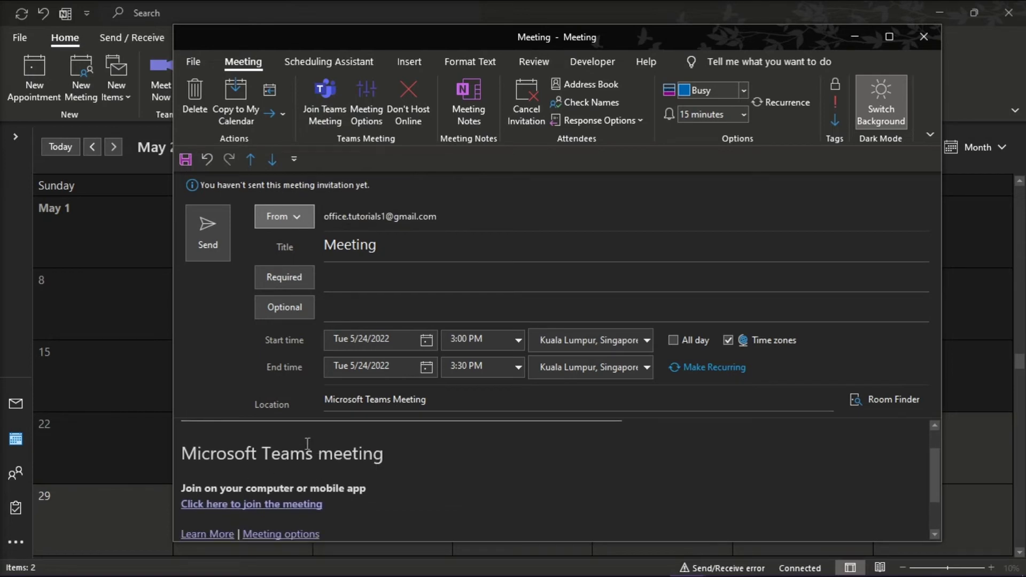